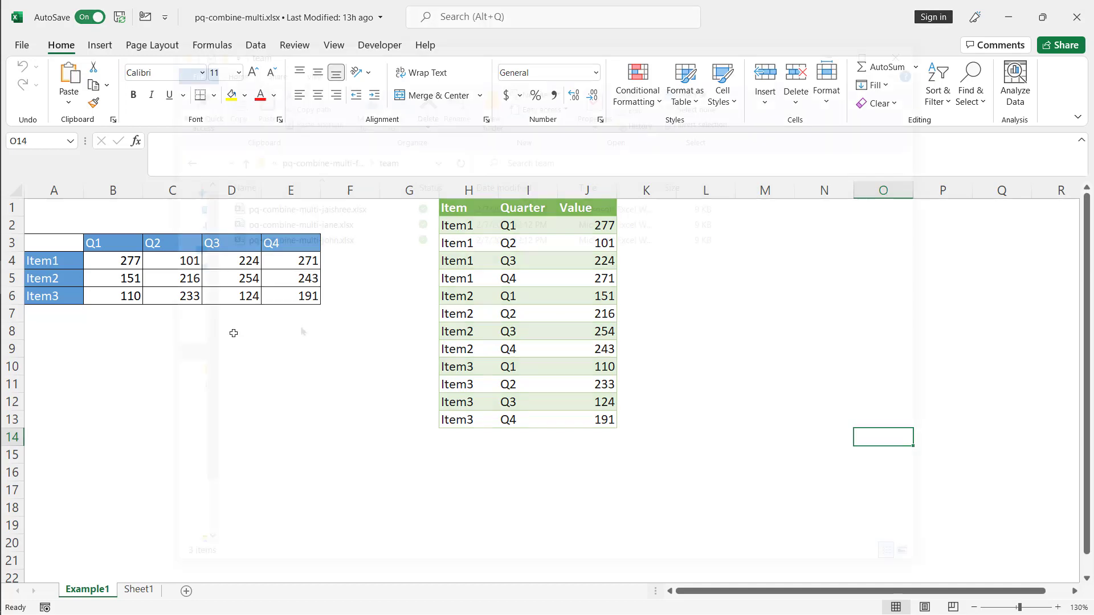
Check the team folder's three sales workbooks, then return to the workbook's empty Sheet1.
key("alt+Tab")
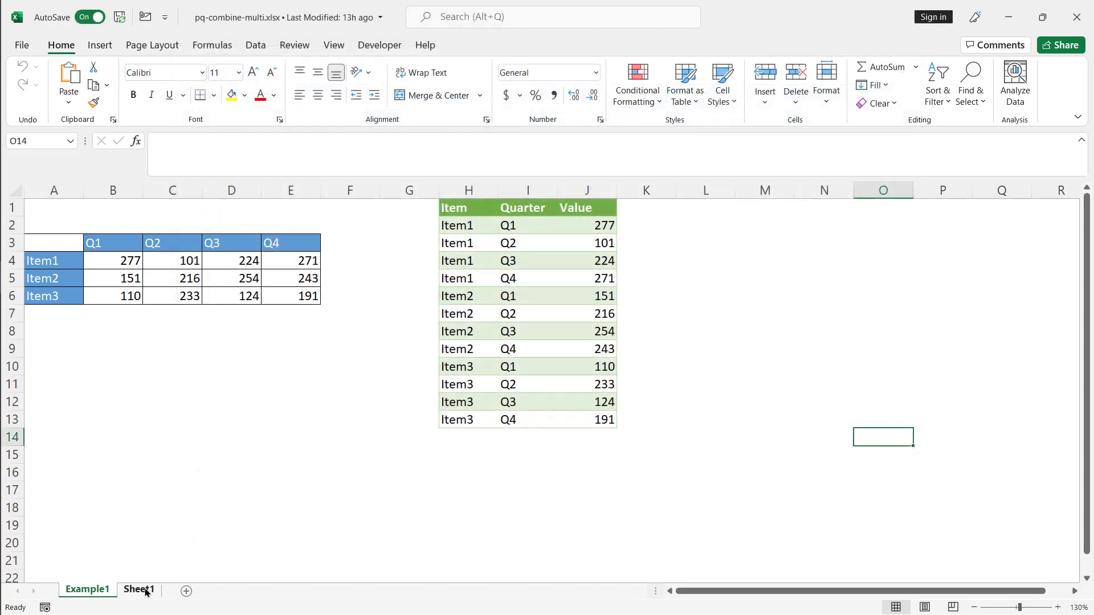
left_click(140, 589)
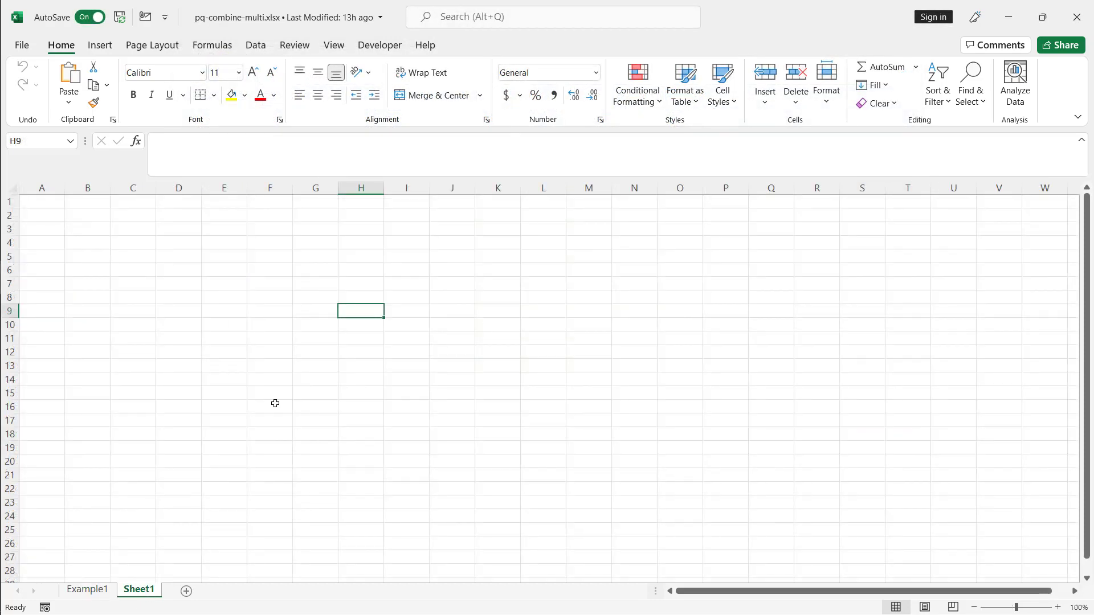
Import From Folder using the team folder, previewing jaishree, jane and john .xlsx.
left_click(258, 51)
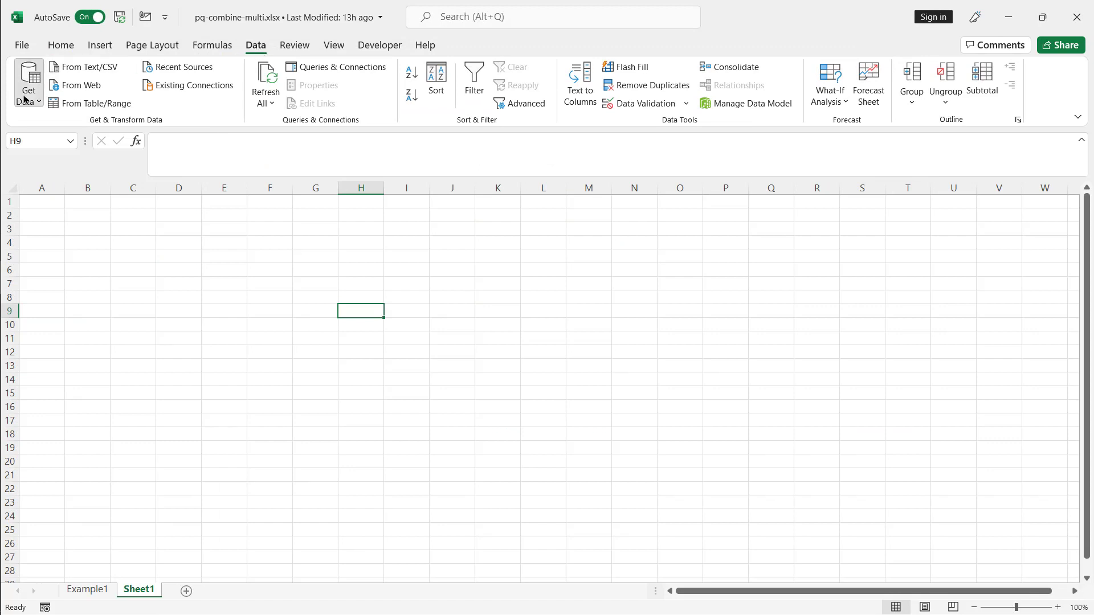
left_click(29, 80)
mouse_move(59, 121)
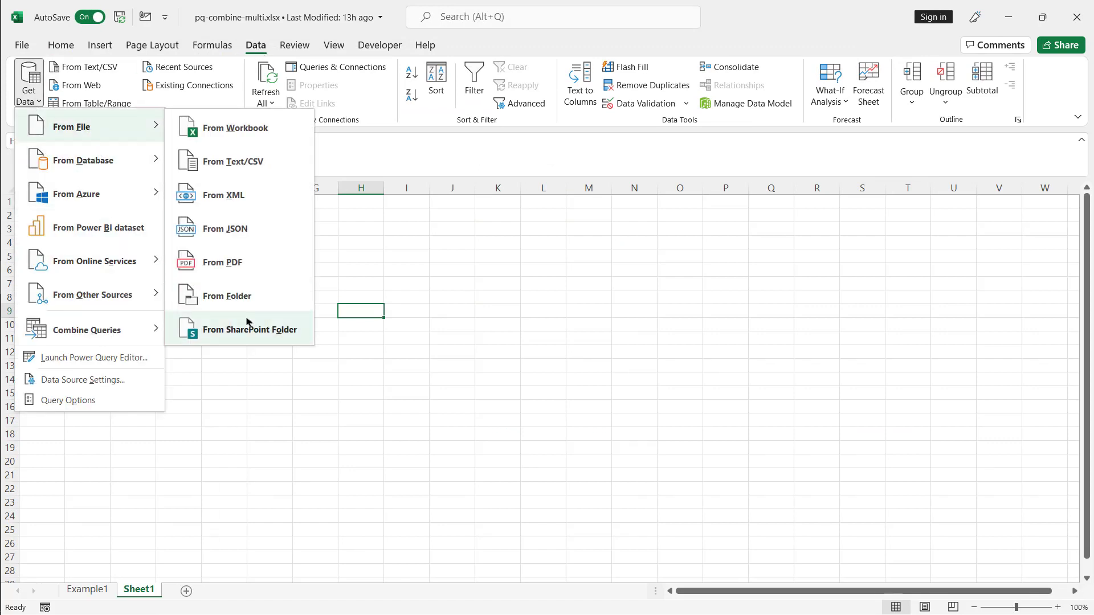
left_click(266, 305)
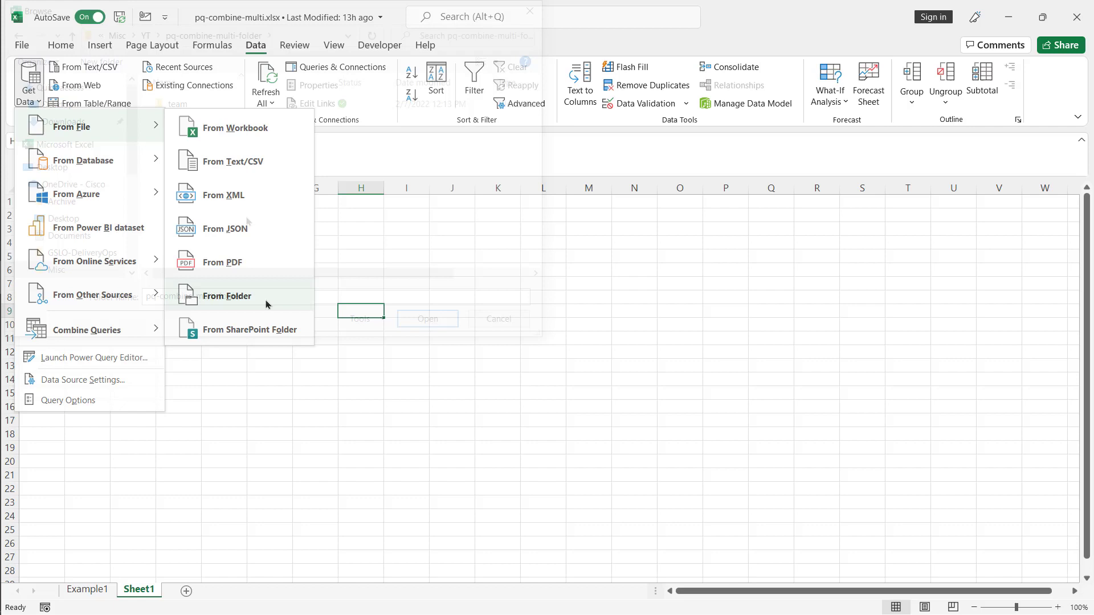
left_click(193, 108)
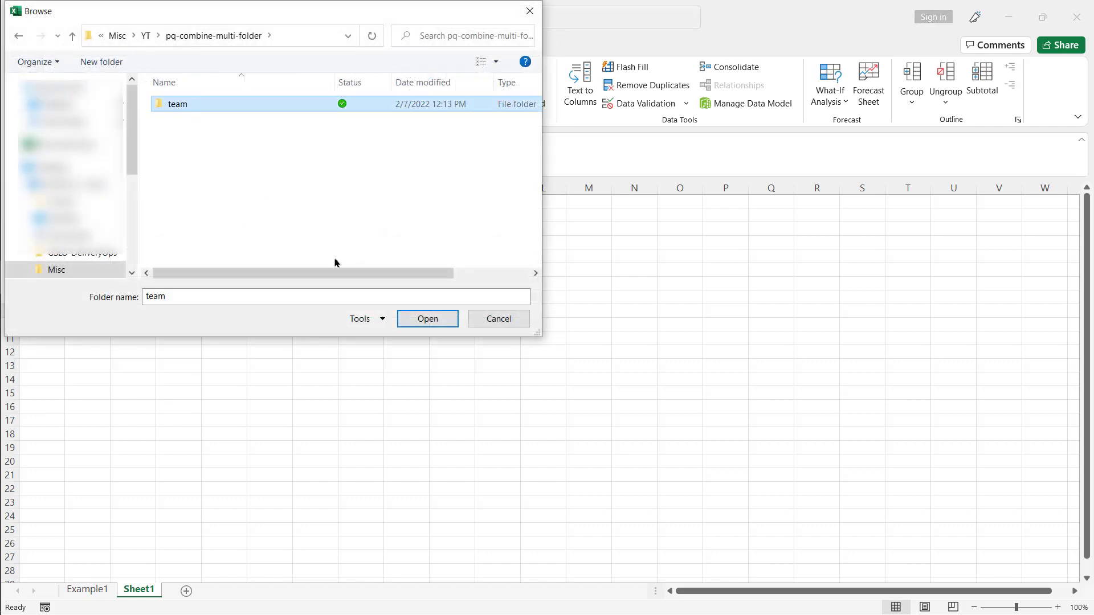
left_click(443, 324)
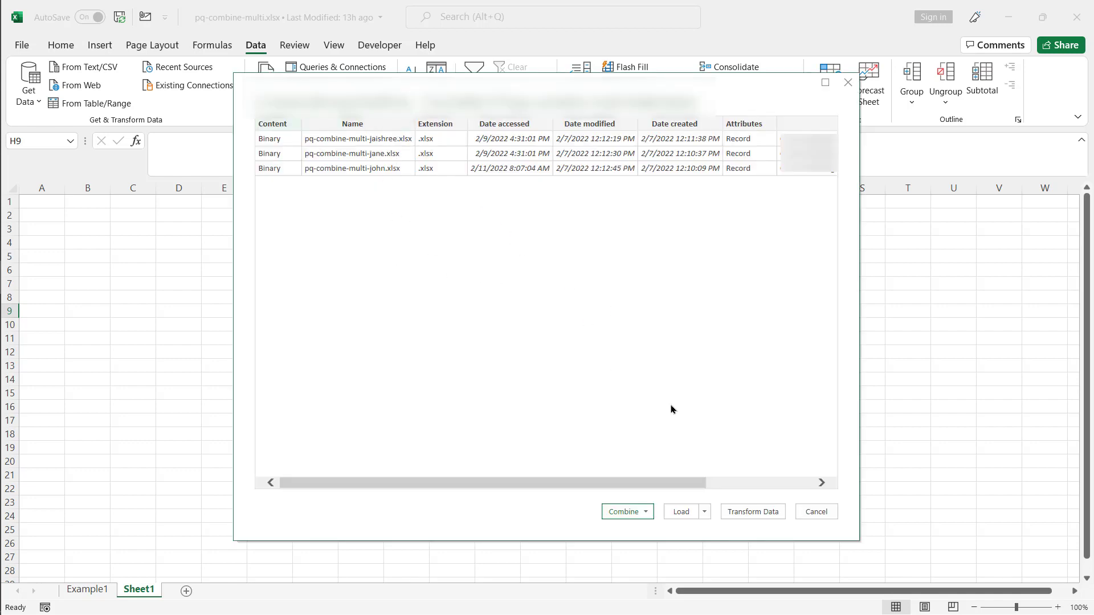
Combine & Transform the team folder's files, using Parameter1 as the sample object.
left_click(648, 513)
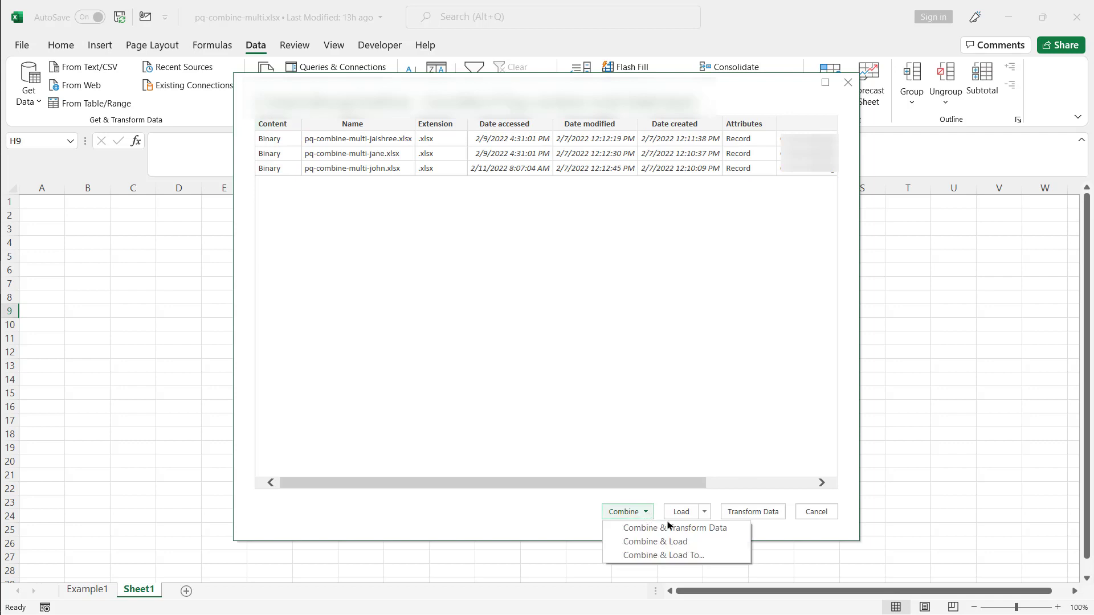
left_click(688, 530)
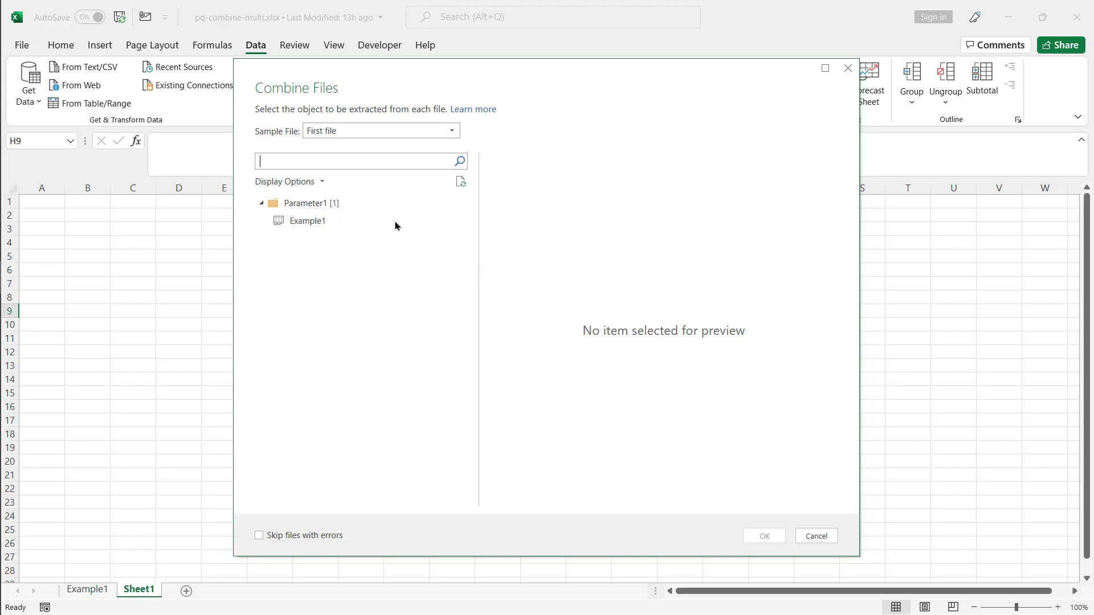
left_click(399, 203)
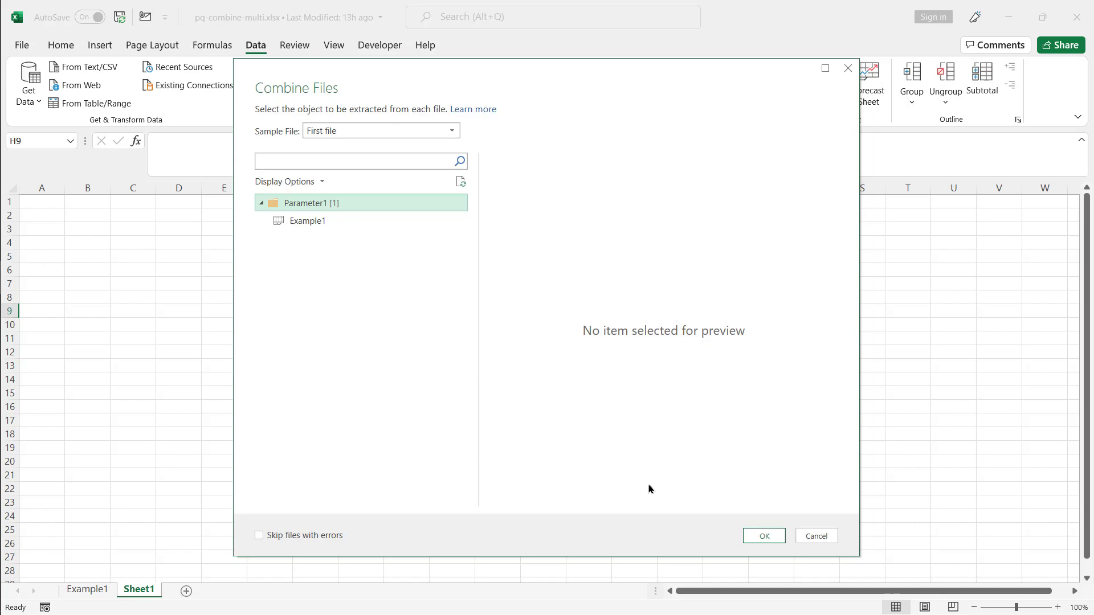
left_click(756, 534)
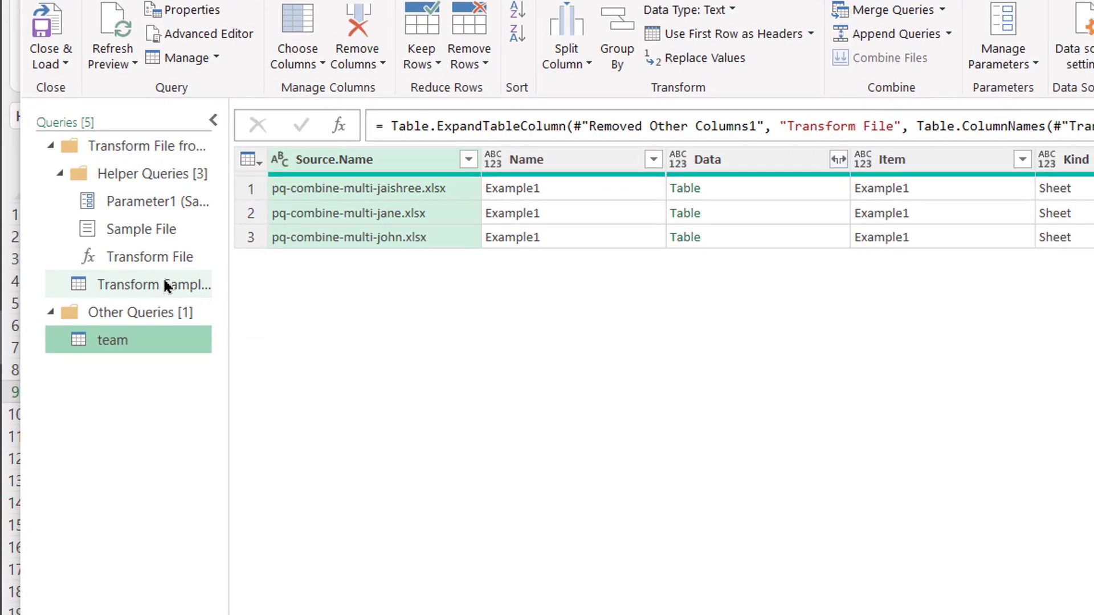
Open the Transform Sample File helper query in the Queries pane.
left_click(163, 280)
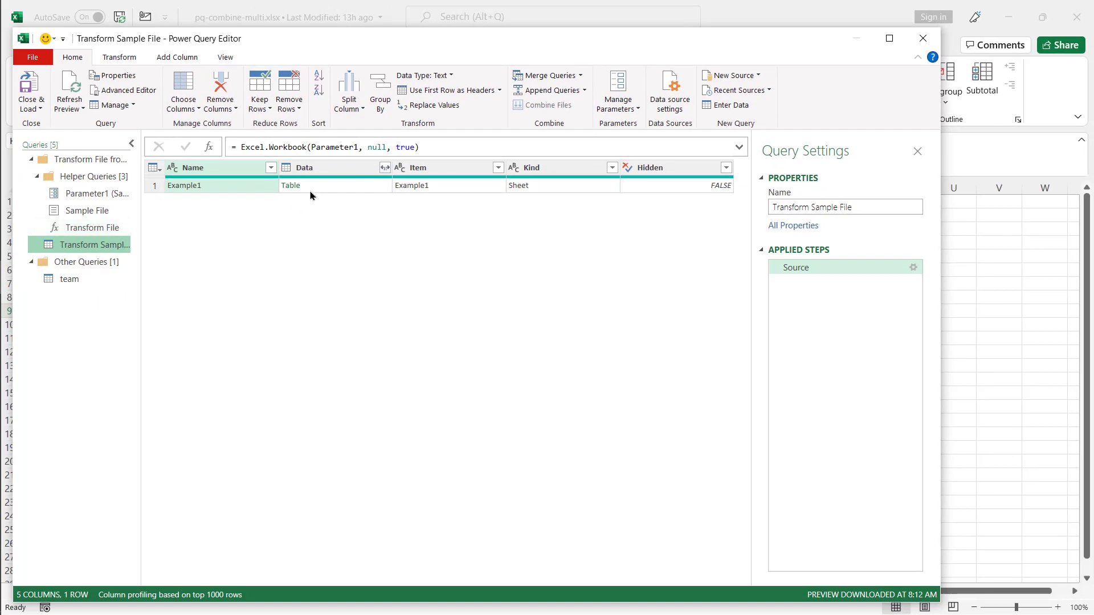
Keep only the Data column, expand its nested table and promote the first row to headers.
left_click(311, 191)
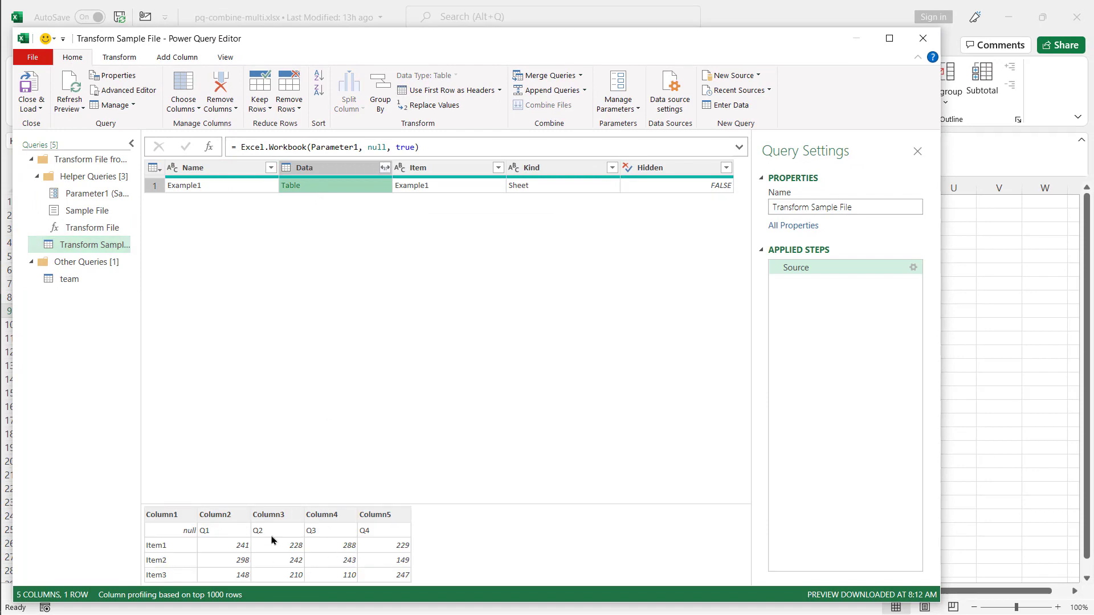
left_click(326, 171)
right_click(327, 171)
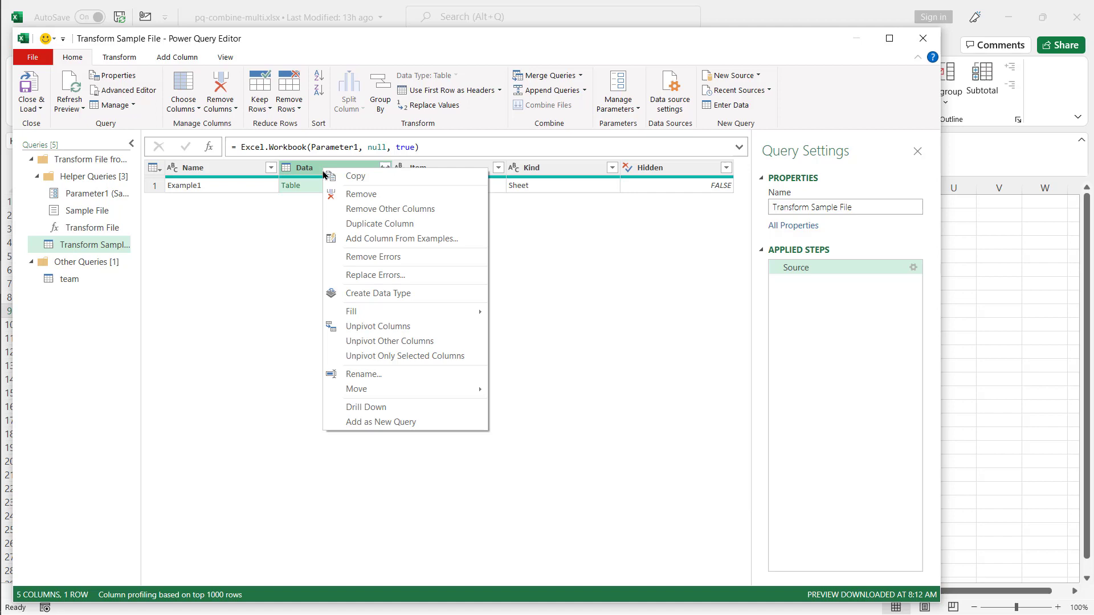
left_click(349, 209)
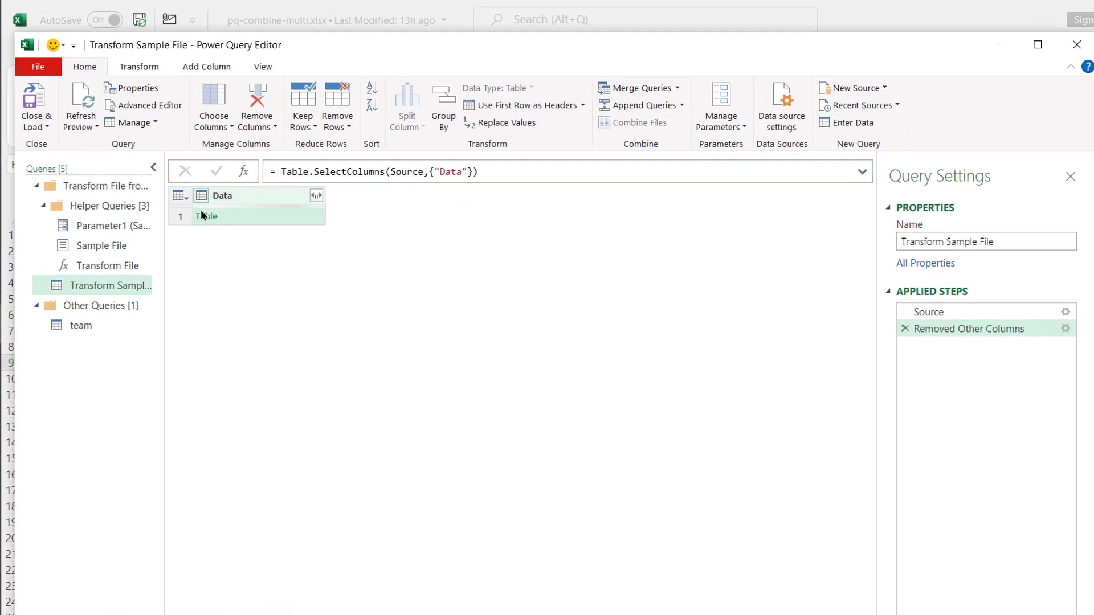
left_click(179, 186)
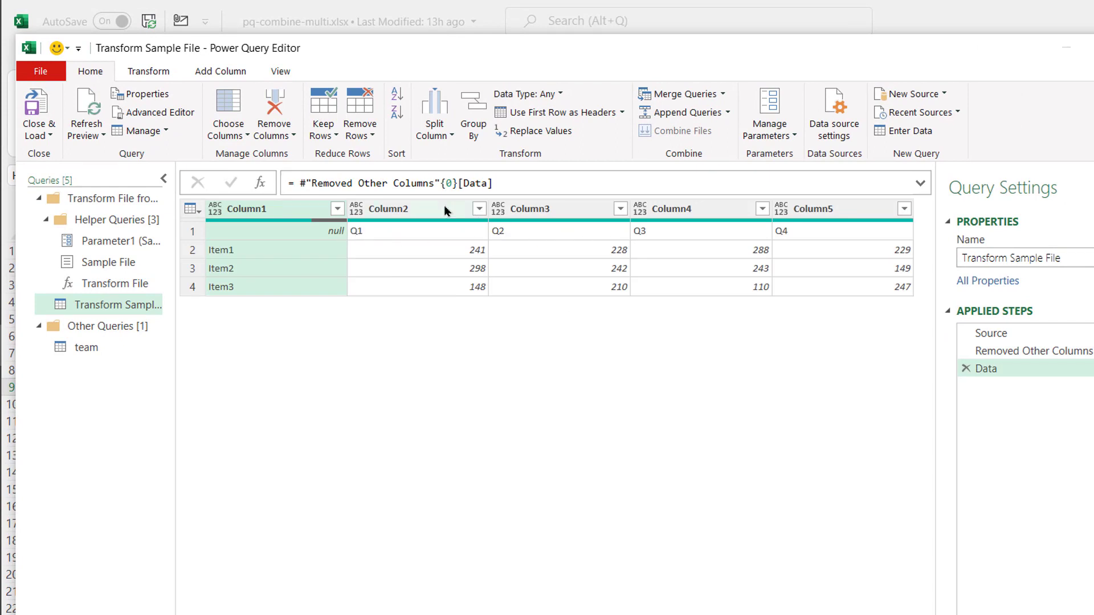
left_click(551, 112)
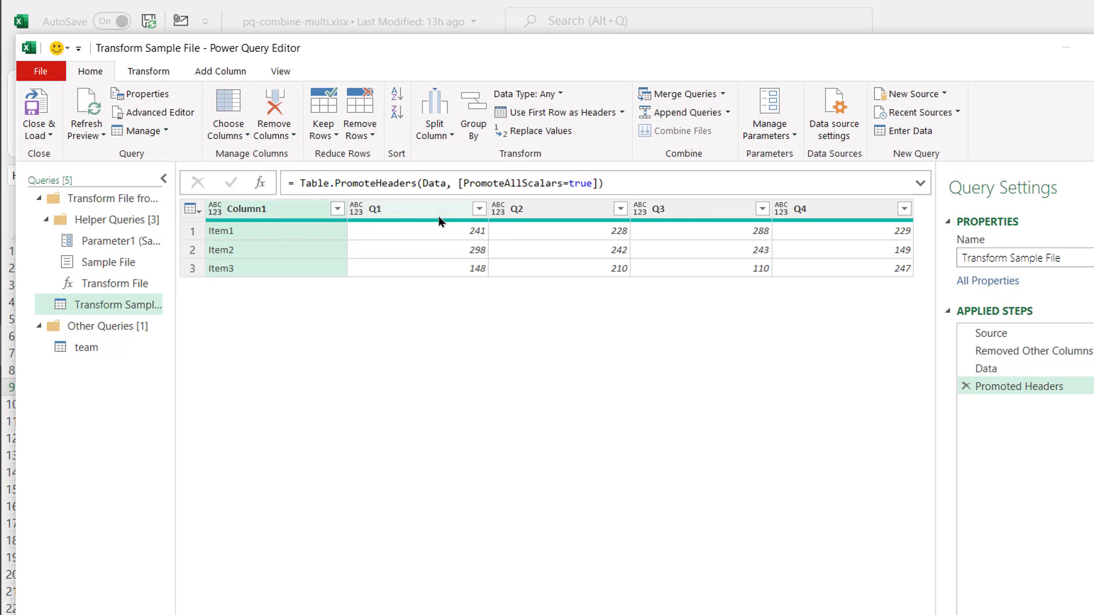
Unpivot all columns except Column1, then rename Column1 to Items and Attribute to Quarter.
right_click(238, 210)
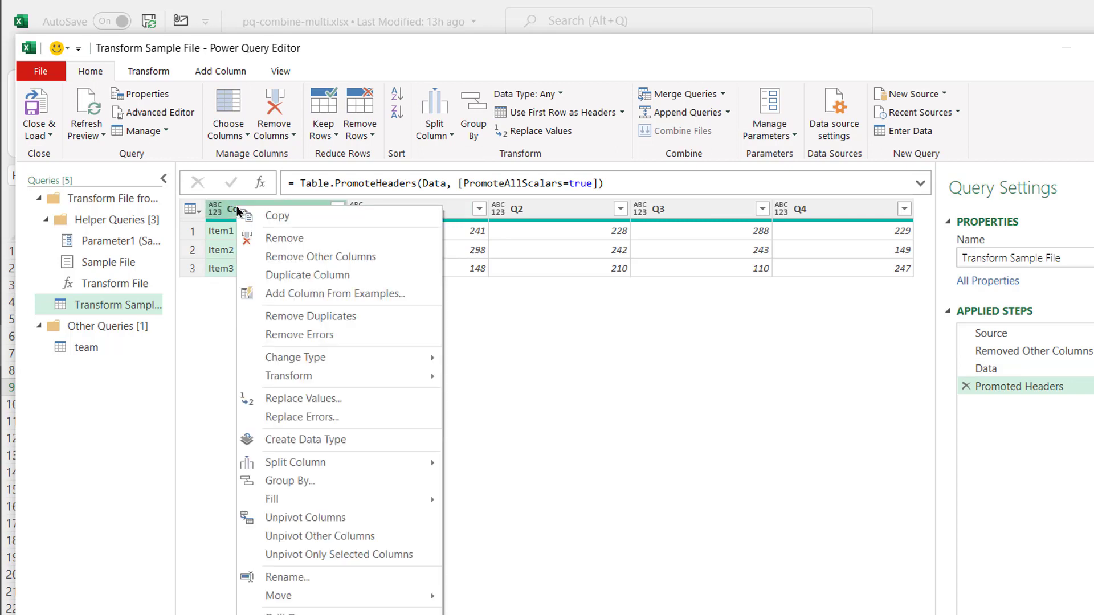
left_click(359, 539)
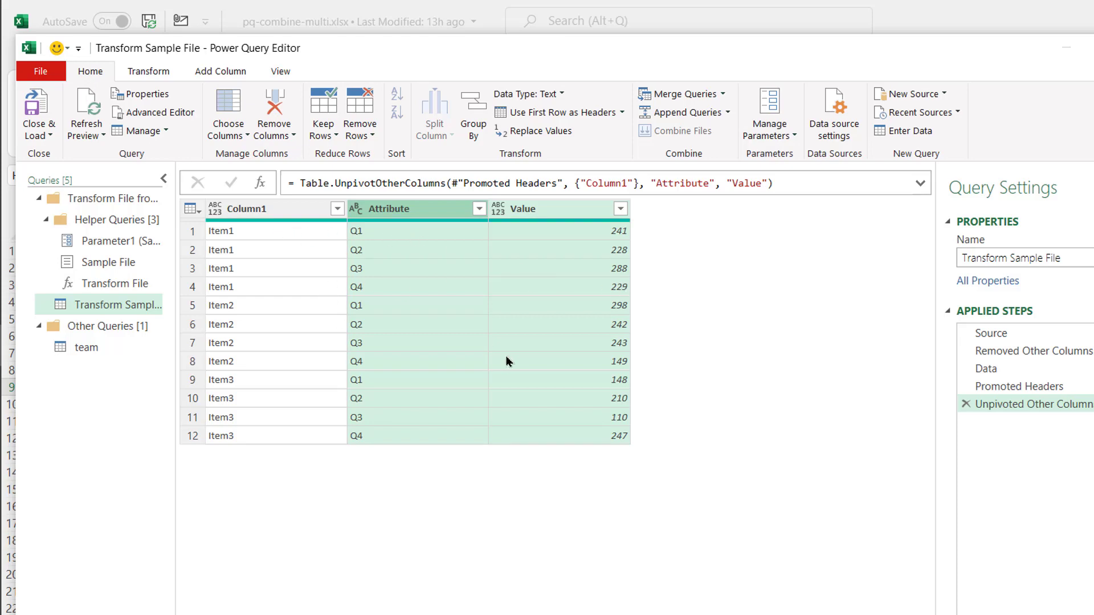
double_click(290, 210)
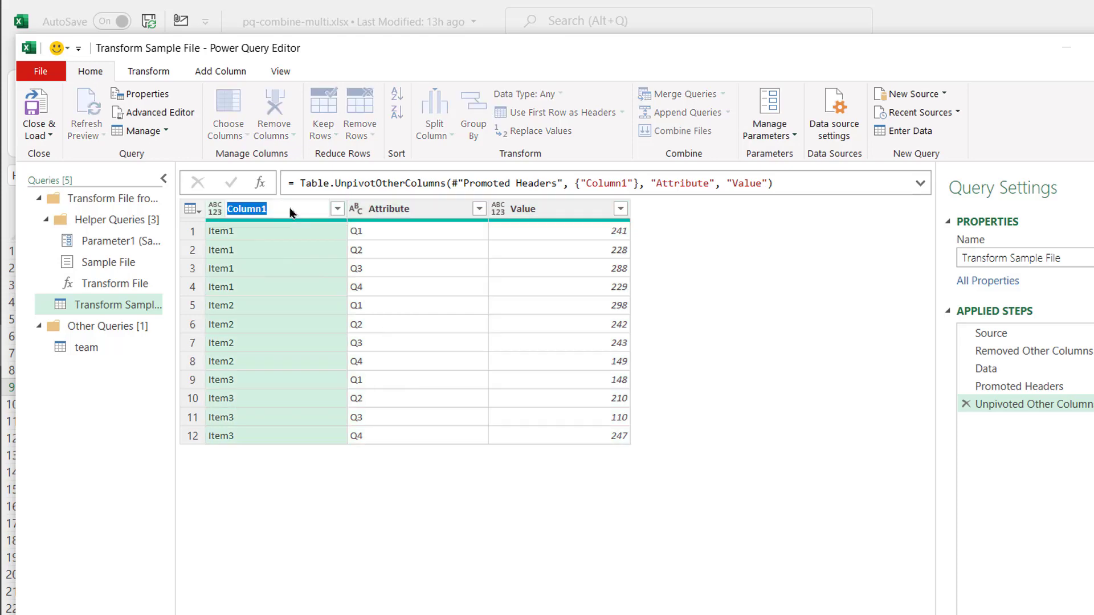
type("Item")
key("BackSpace")
key("BackSpace")
key("BackSpace")
key("Return")
double_click(423, 210)
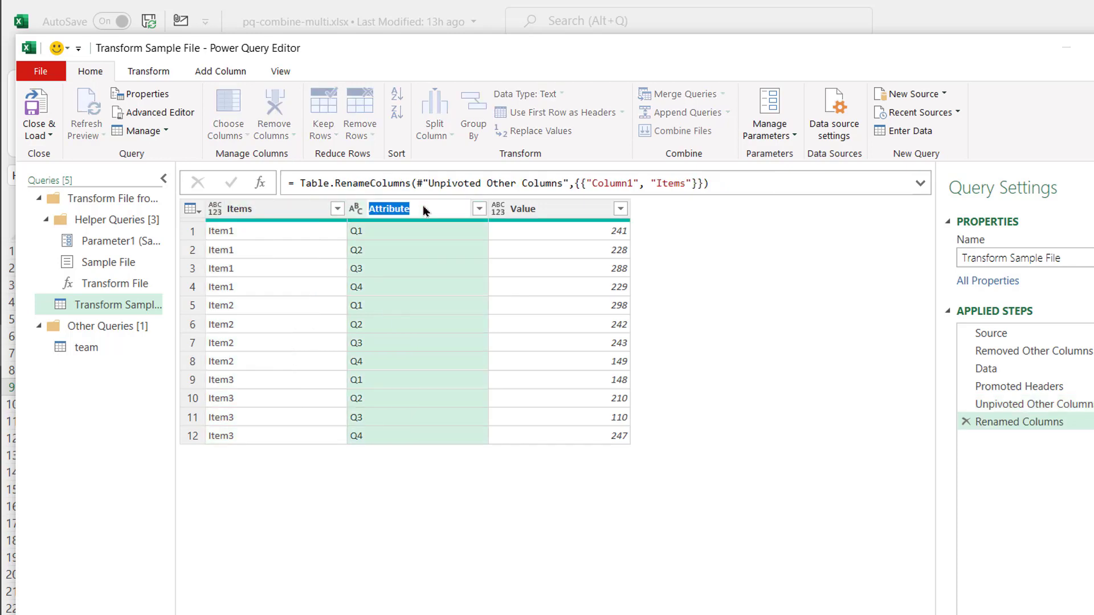
type("Quarter")
key("Return")
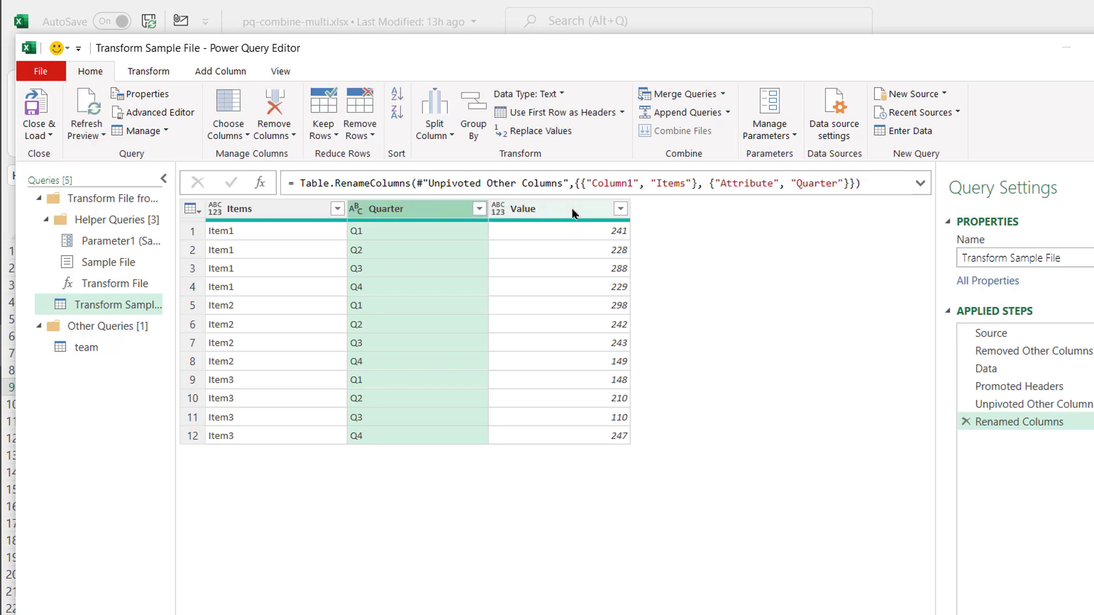
Refresh the team query preview to show Source.Name, Items, Quarter and Value columns.
left_click(122, 349)
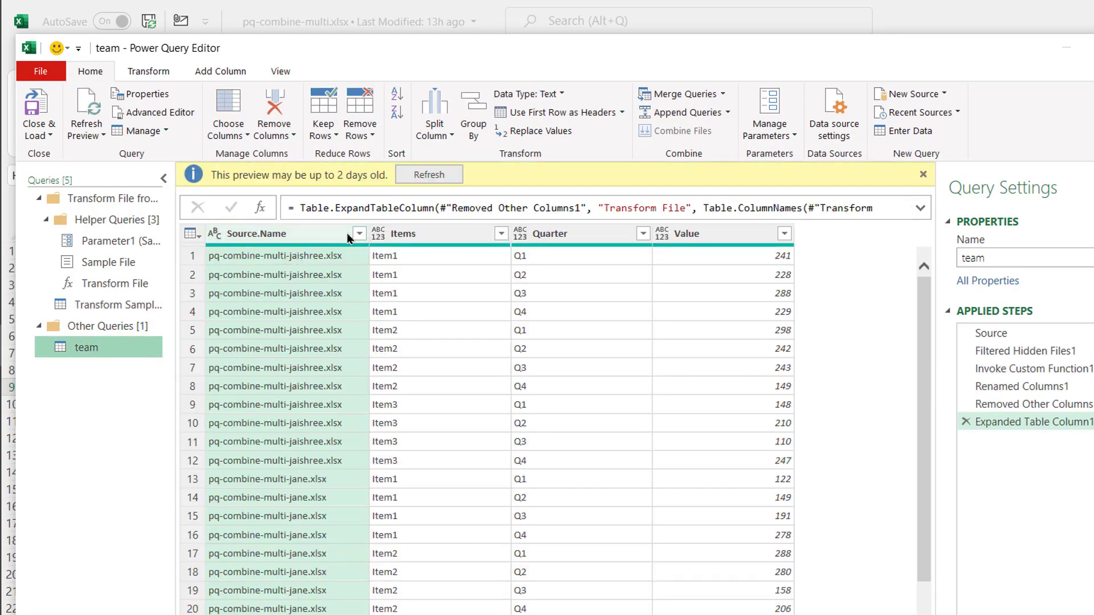
left_click(447, 178)
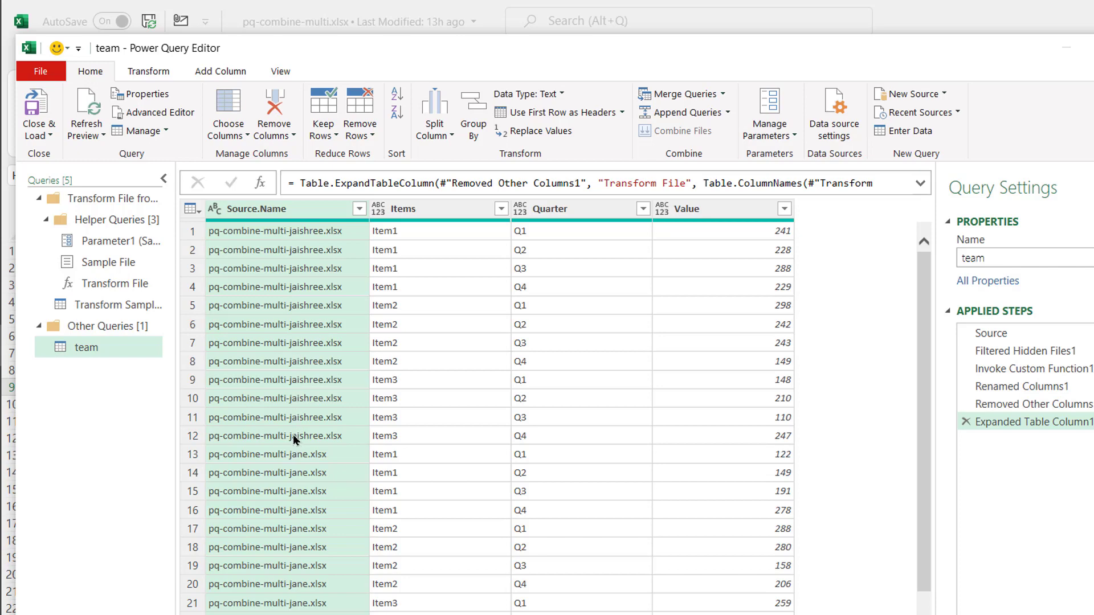
right_click(291, 209)
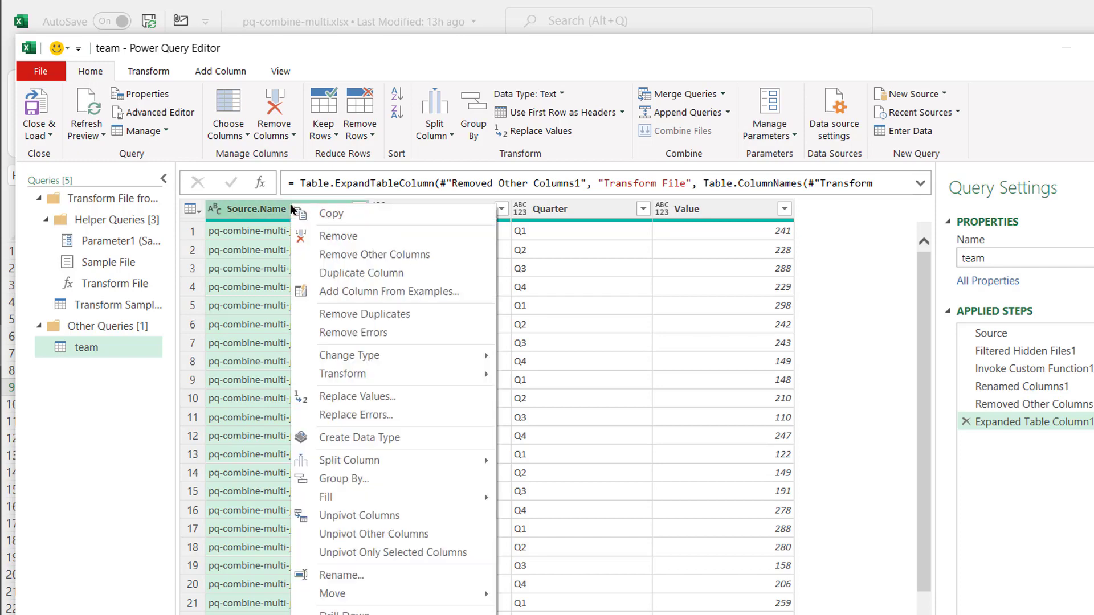
left_click(268, 214)
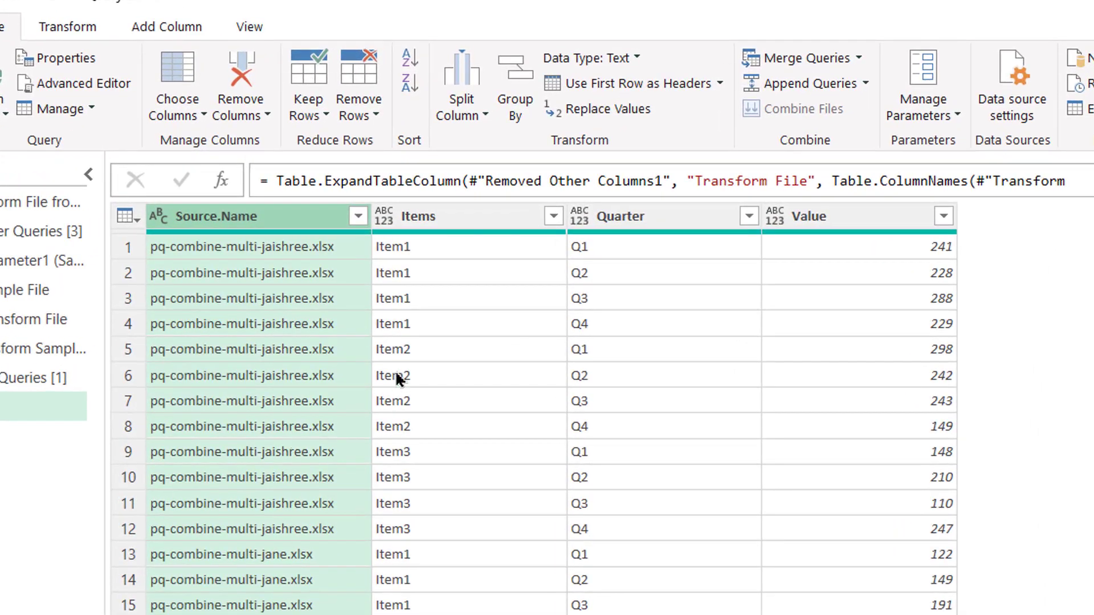
Extract Source.Name text between '-' and '.', scanning for the start delimiter from the end.
left_click(62, 26)
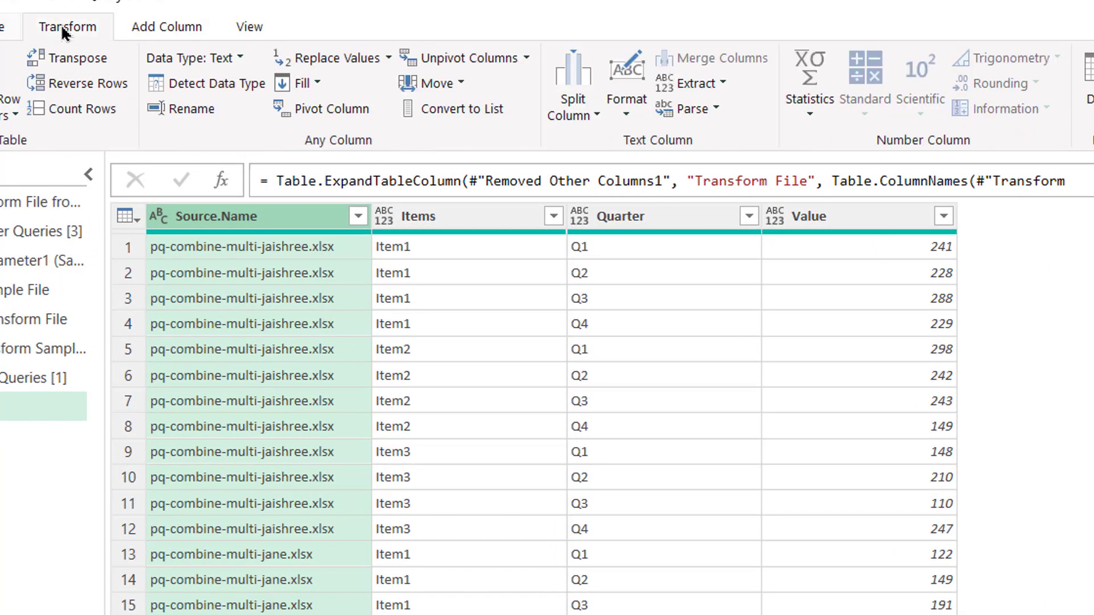
left_click(723, 83)
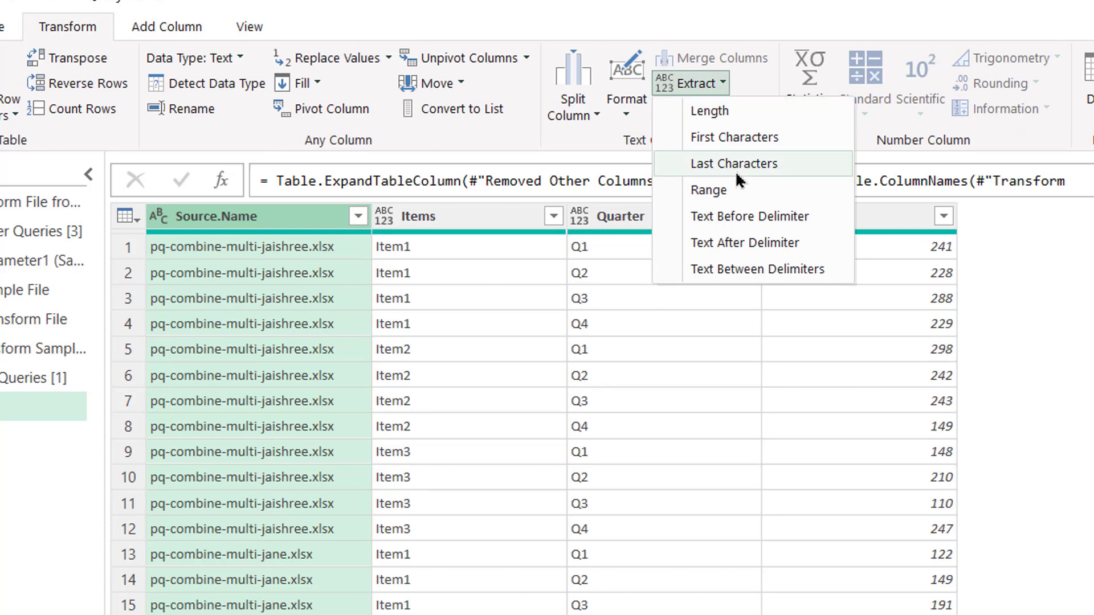
left_click(775, 270)
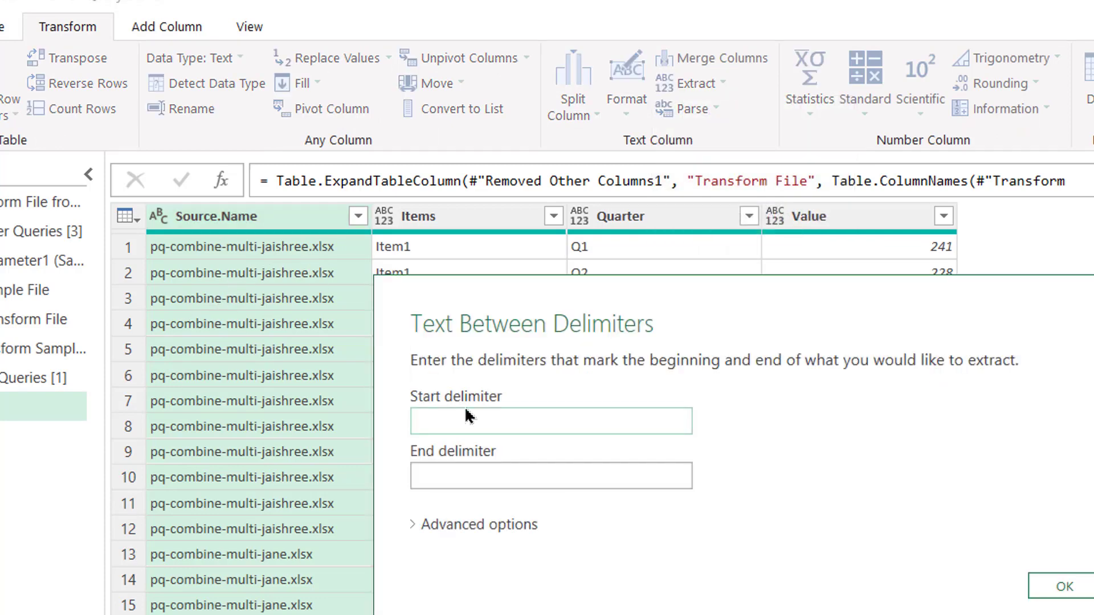
type("-")
left_click(494, 470)
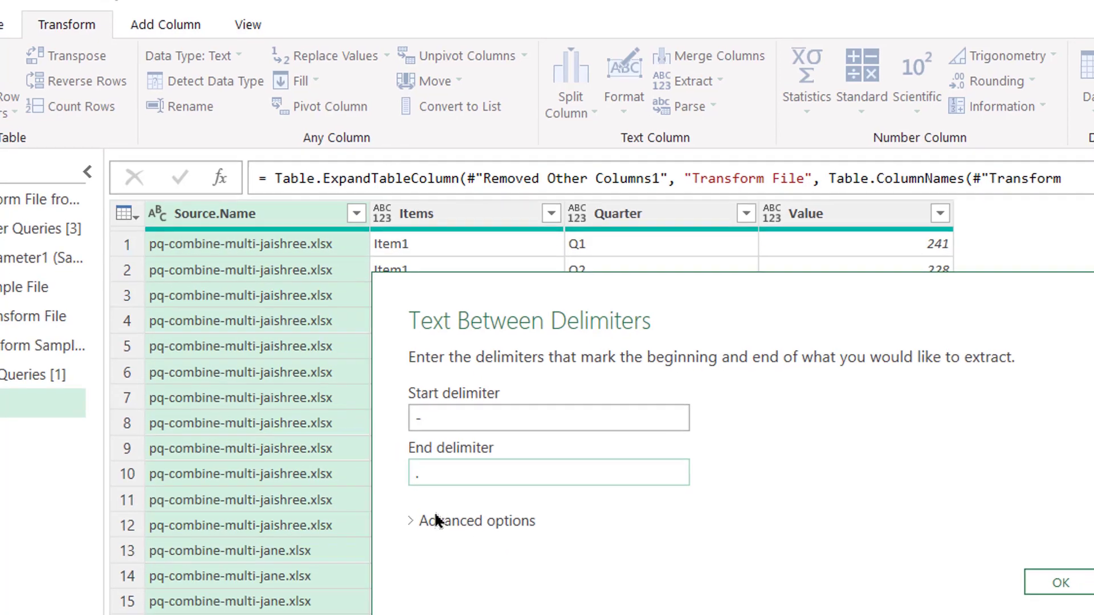
left_click(454, 527)
left_click(482, 573)
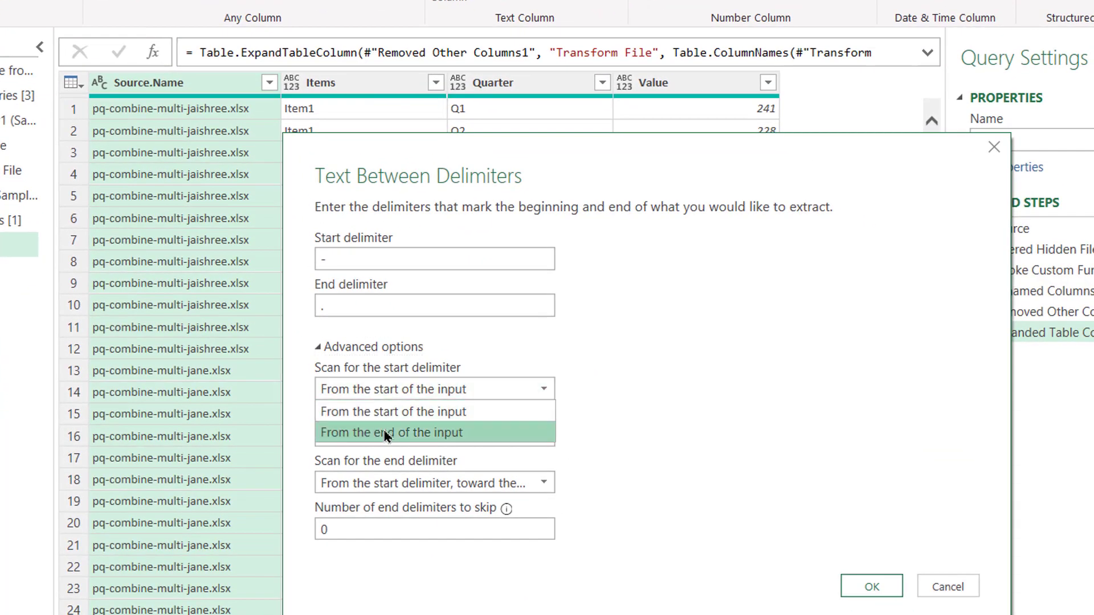
left_click(385, 433)
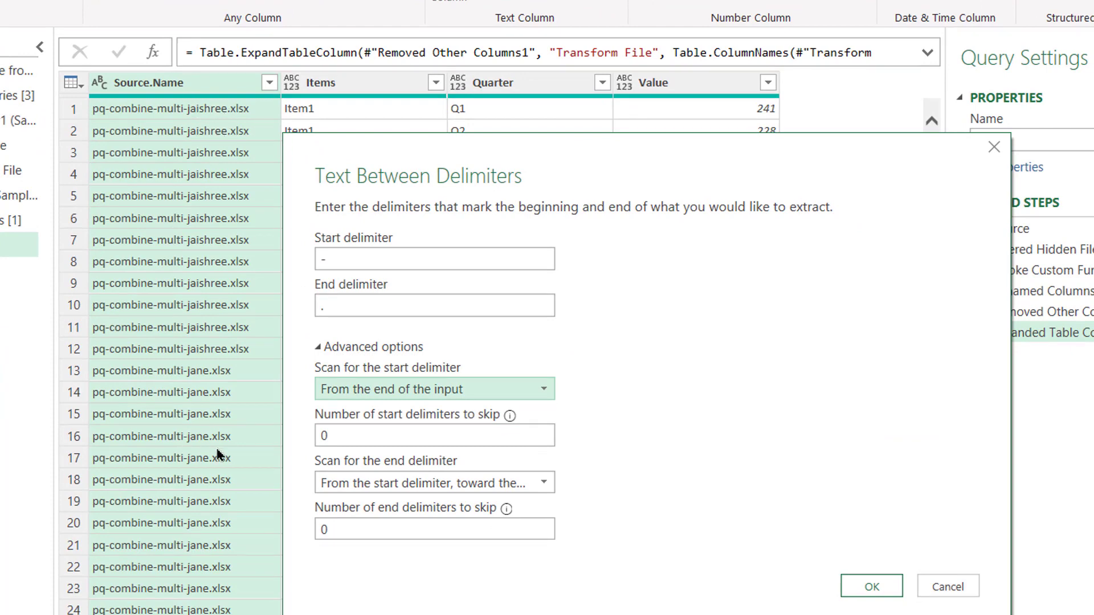
left_click(858, 595)
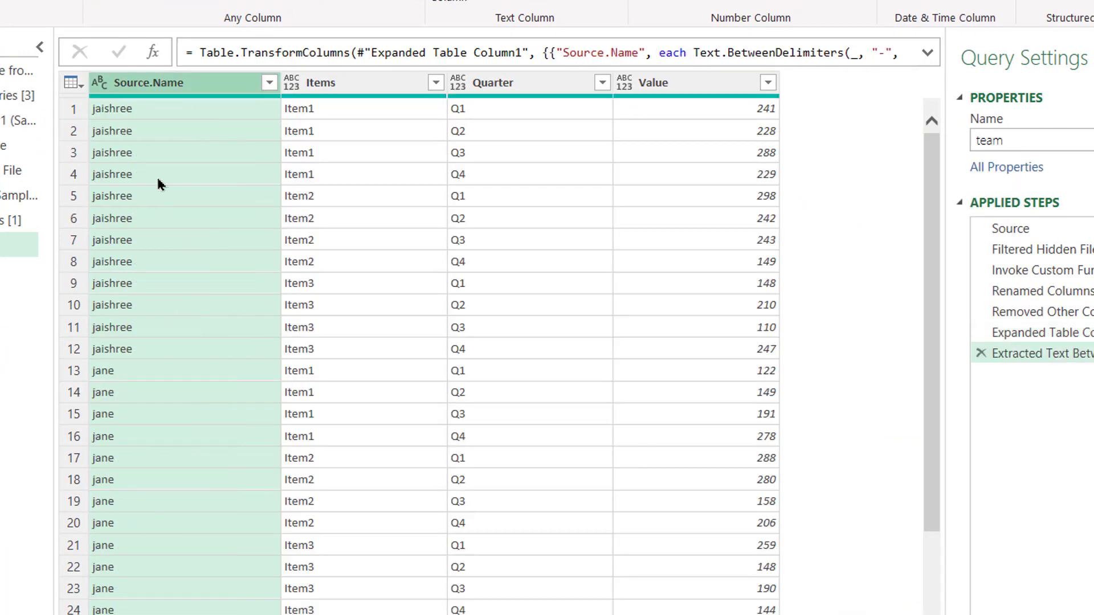
Capitalize each word in Source.Name so names read Jaishree, Jane and John.
right_click(153, 84)
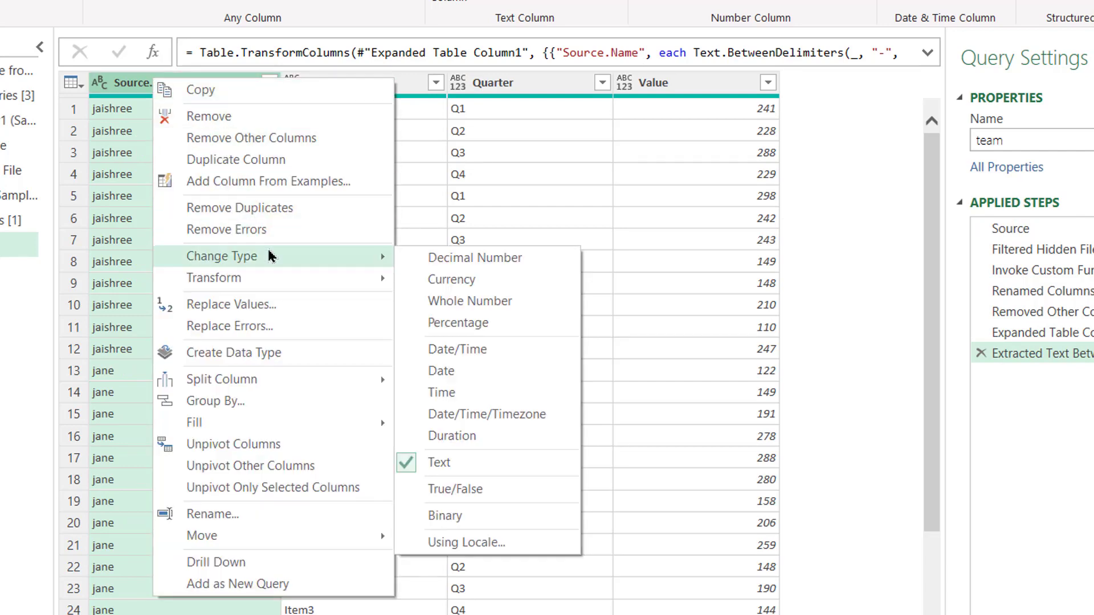
mouse_move(272, 279)
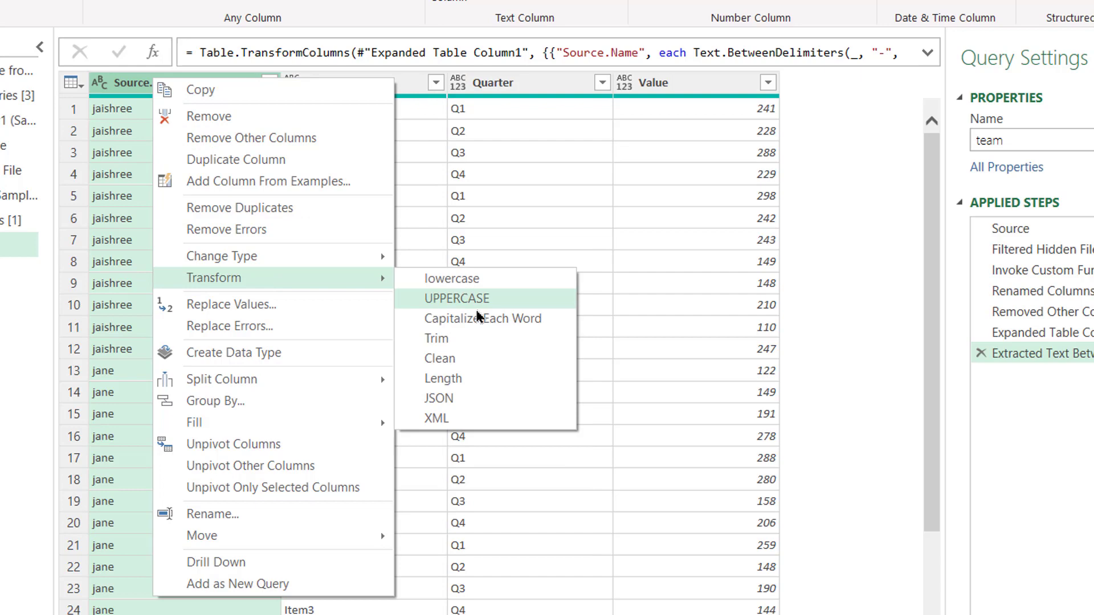
left_click(497, 324)
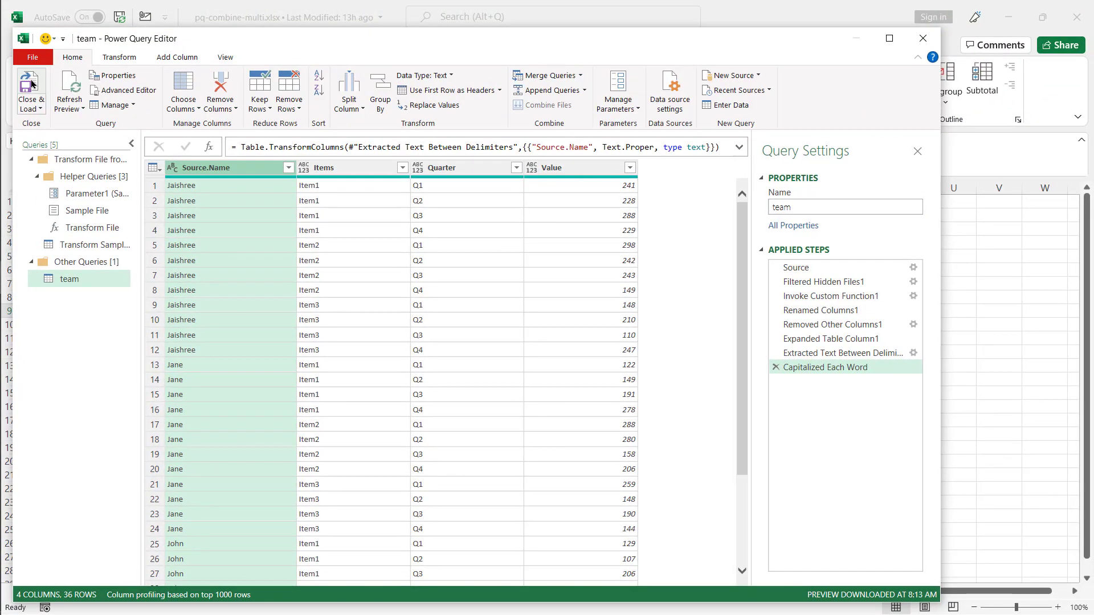
Close & Load the query as the 36-row team table, then bring up the project folder.
left_click(33, 95)
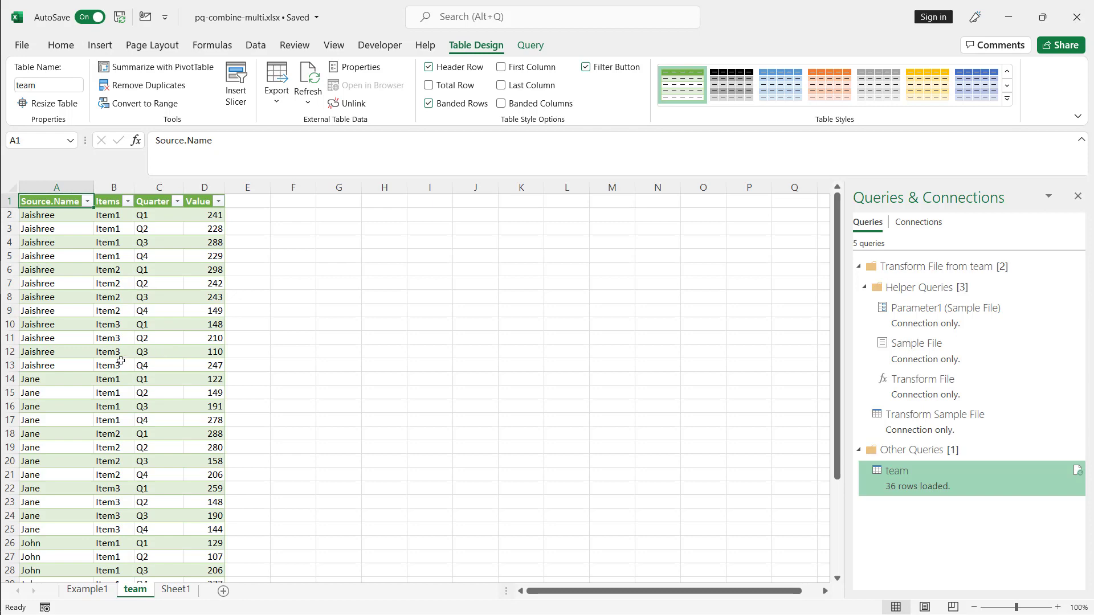
key("alt+Tab")
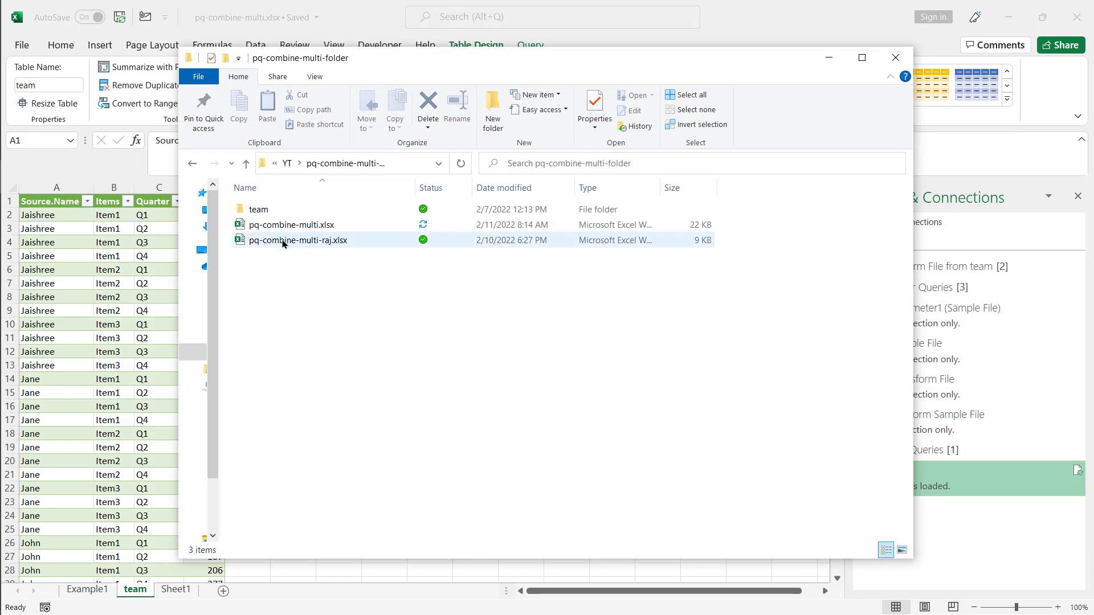
Move pq-combine-multi-raj.xlsx into the team folder, verify its four workbooks, and return to Excel.
left_click_drag(283, 242, 255, 210)
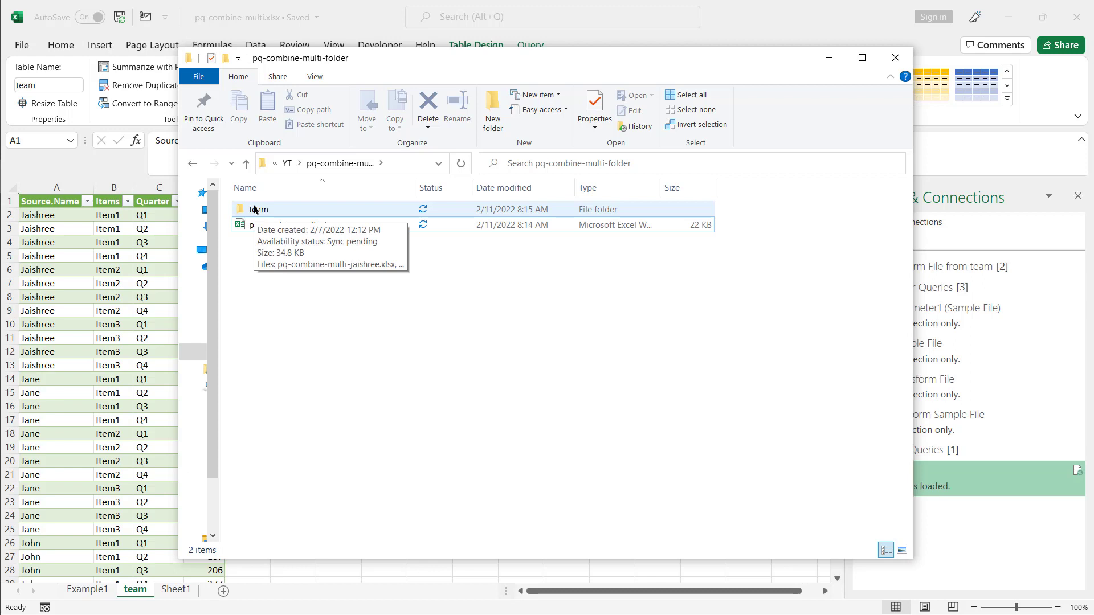
left_click(255, 210)
double_click(295, 211)
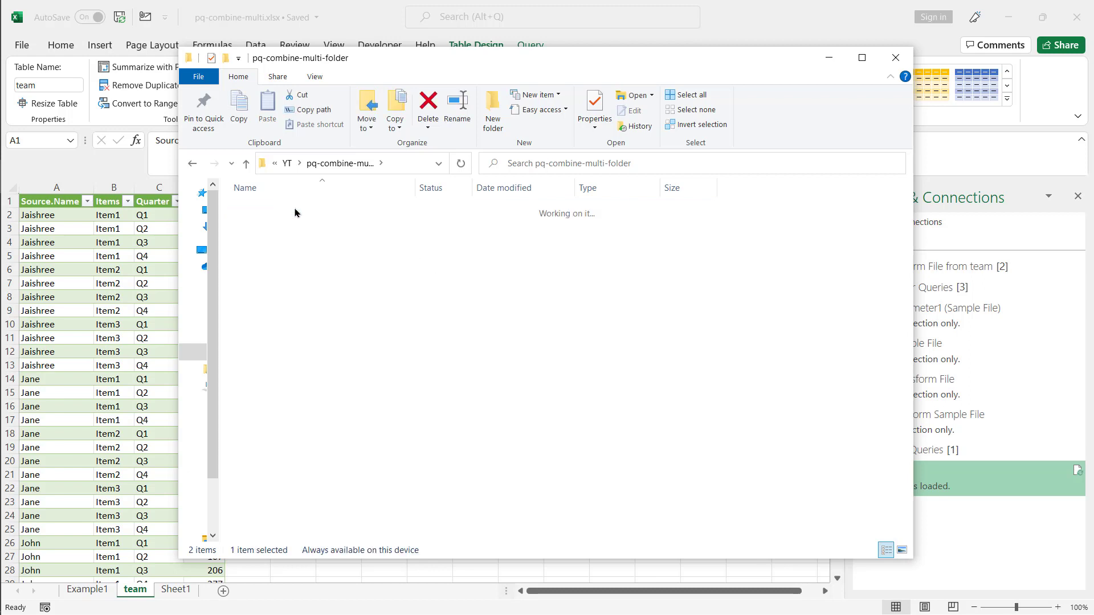
left_click(359, 6)
Refresh the team table and select A38:D49 to check the twelve new rows valued 100.
scroll(83, 428, "down", 13)
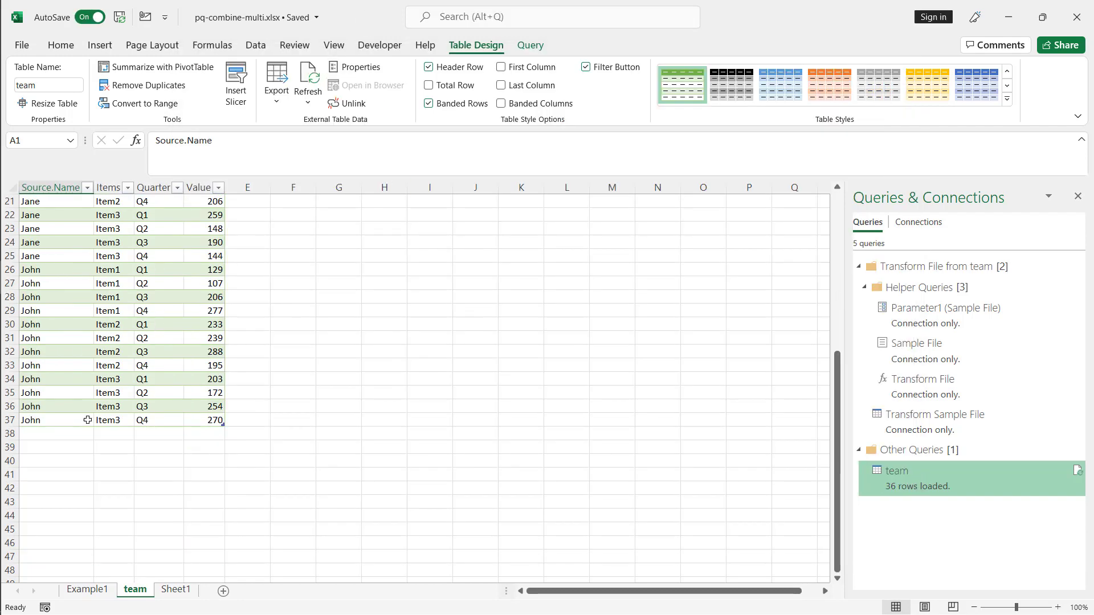
scroll(87, 420, "up", 13)
right_click(92, 346)
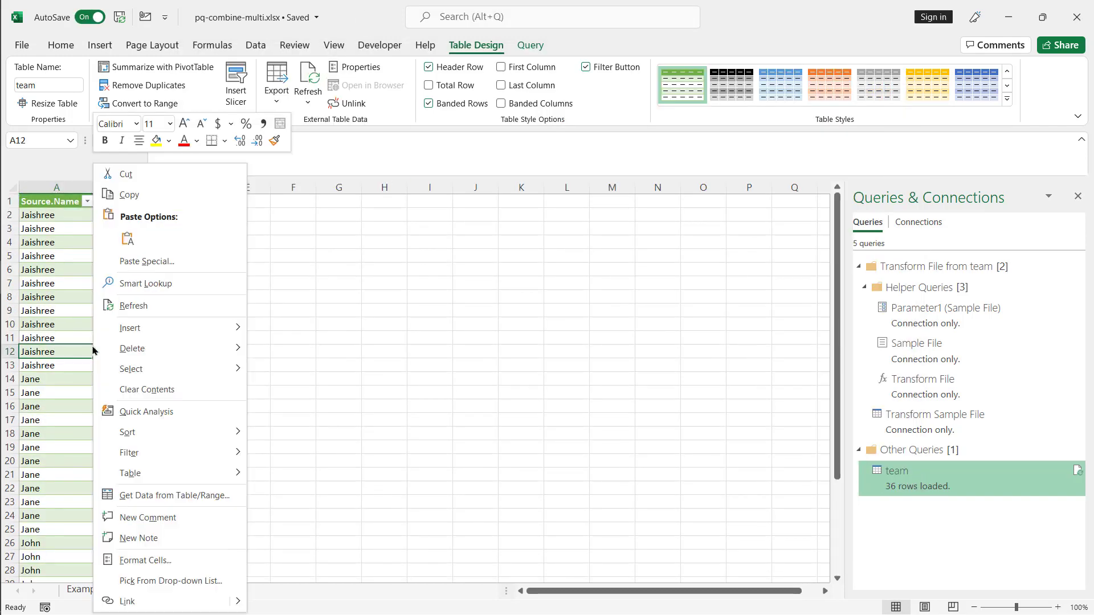
left_click(133, 306)
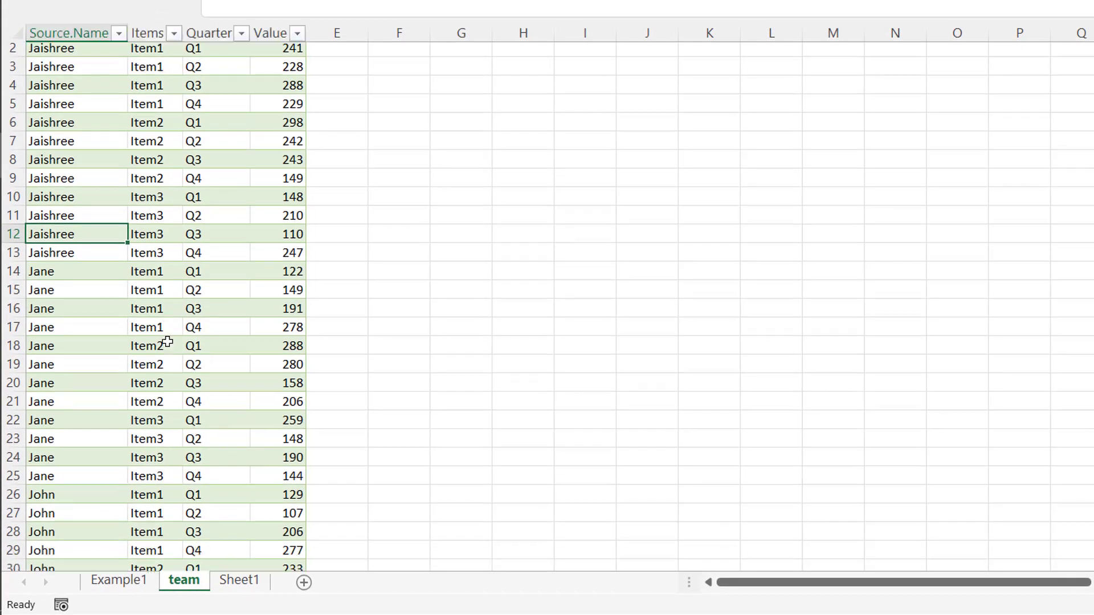
scroll(162, 349, "down", 13)
scroll(162, 345, "up", 3)
left_click_drag(103, 186, 259, 387)
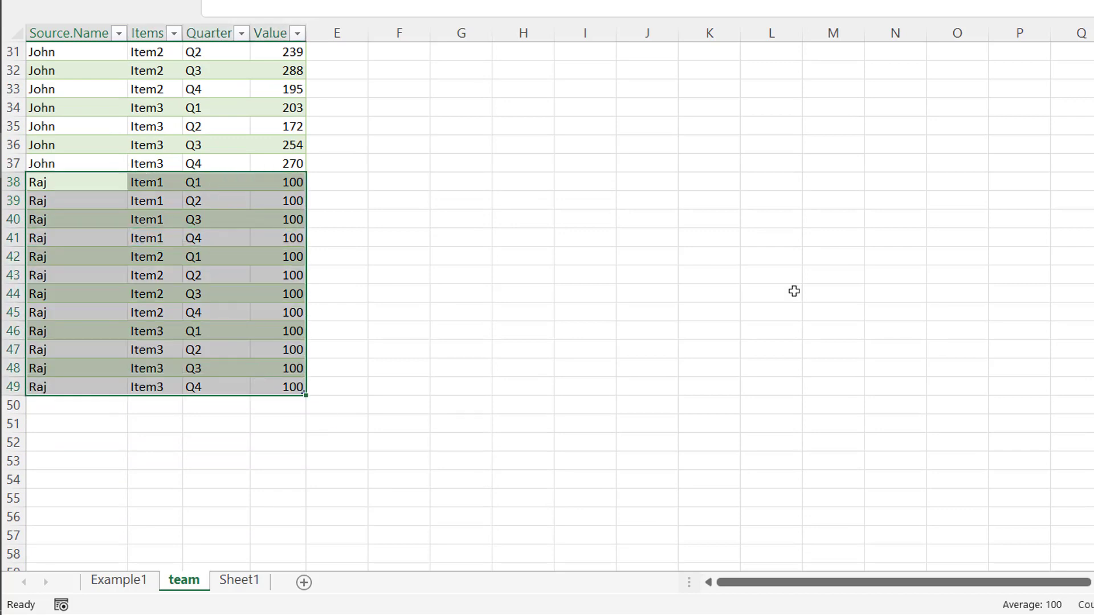